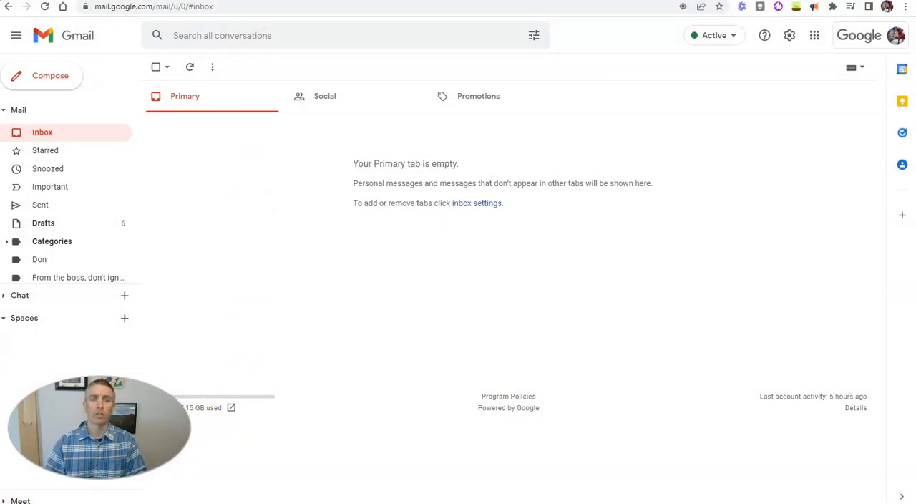
Step: Switch to the Google Forms signup form and change its title to "Sign-up for Google Forms Course"
{"action": "left_click", "coordinate": [179, 1]}
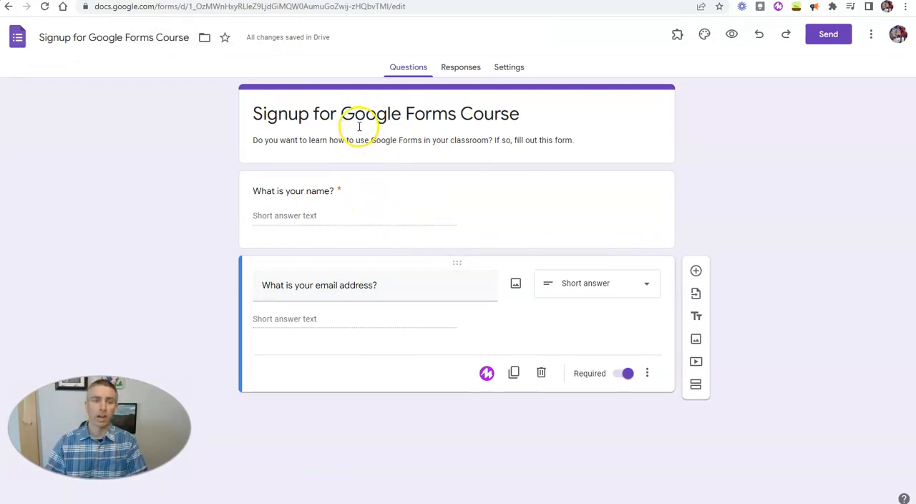
{"action": "left_click", "coordinate": [289, 113]}
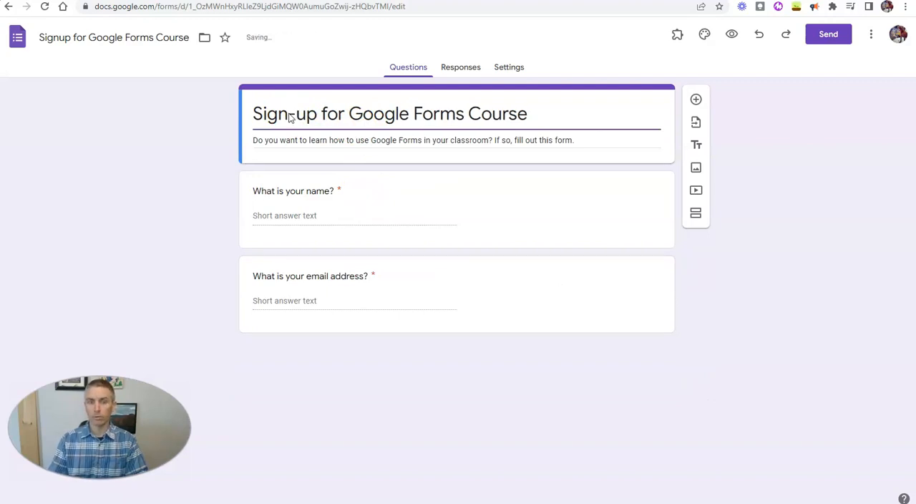
Step: Preview the form and submit a first test response with a respondent's name and email address
{"action": "left_click", "coordinate": [731, 35]}
{"action": "left_click", "coordinate": [377, 190]}
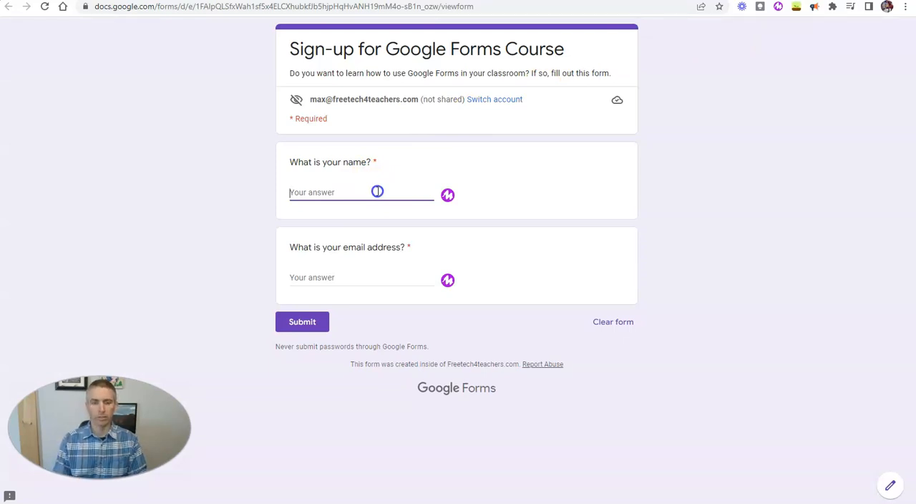
{"action": "key", "text": "Tab"}
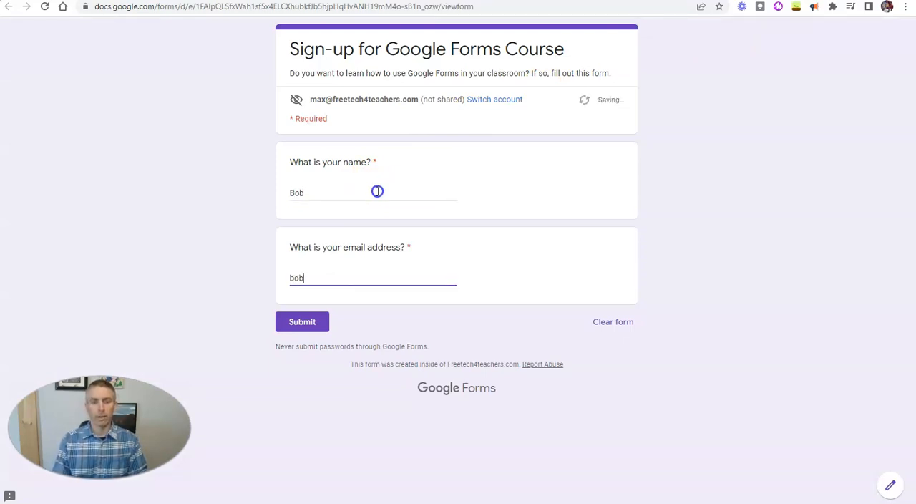
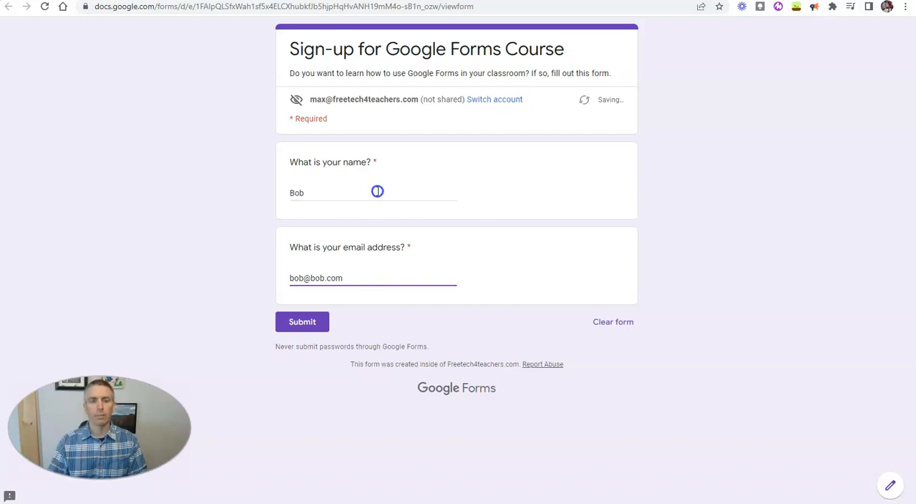
{"action": "left_click", "coordinate": [305, 324]}
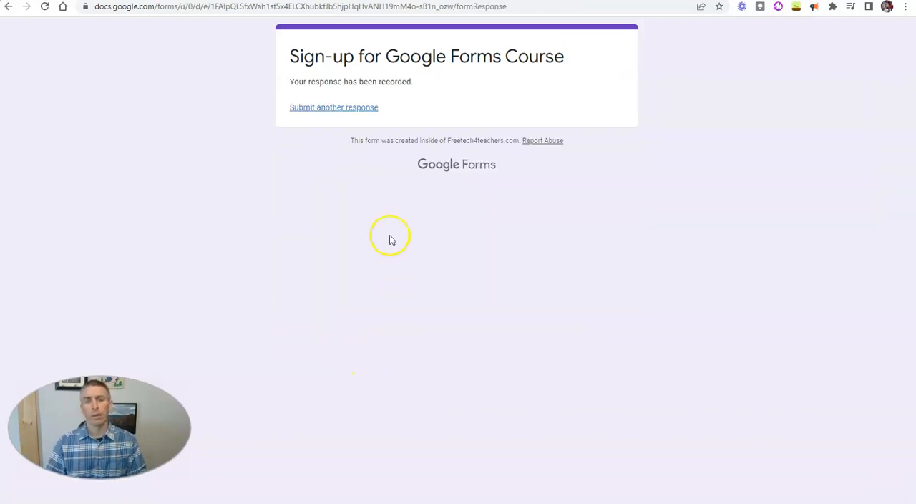
Step: Submit another test response with a second respondent's name and email address
{"action": "left_click", "coordinate": [332, 107]}
{"action": "left_click", "coordinate": [352, 195]}
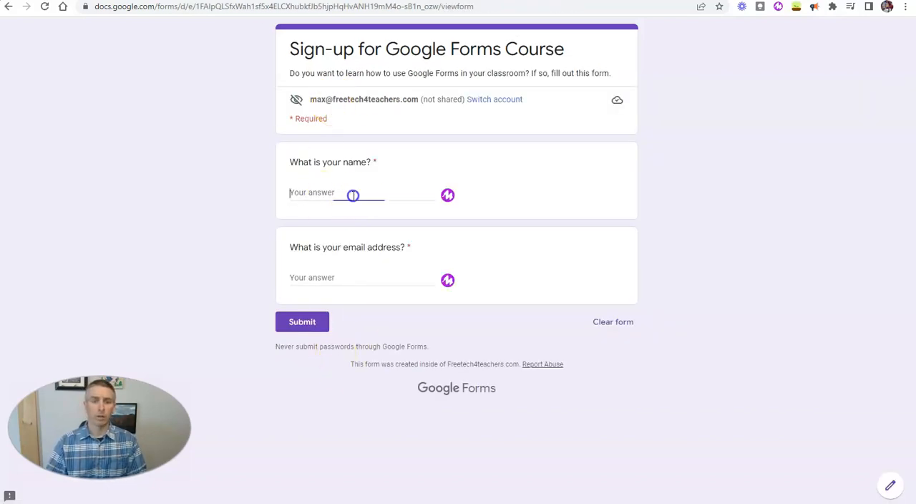
{"action": "type", "text": "Sam"}
{"action": "left_click", "coordinate": [337, 276]}
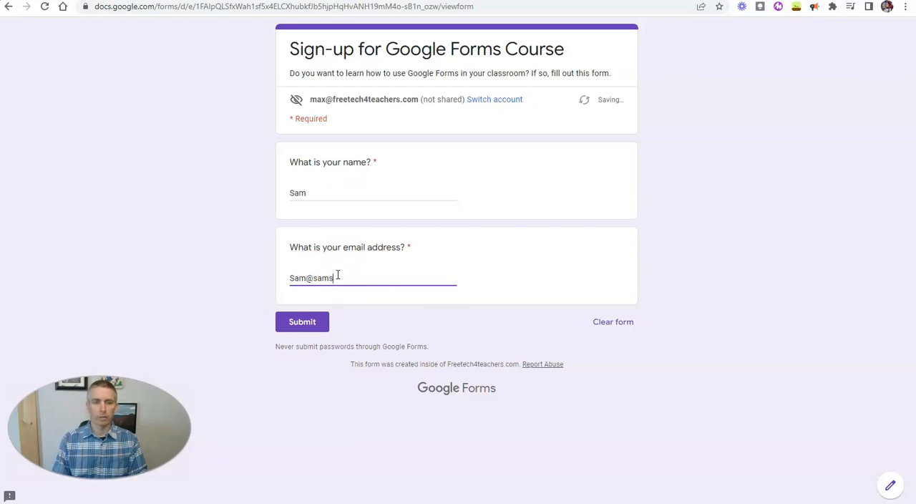
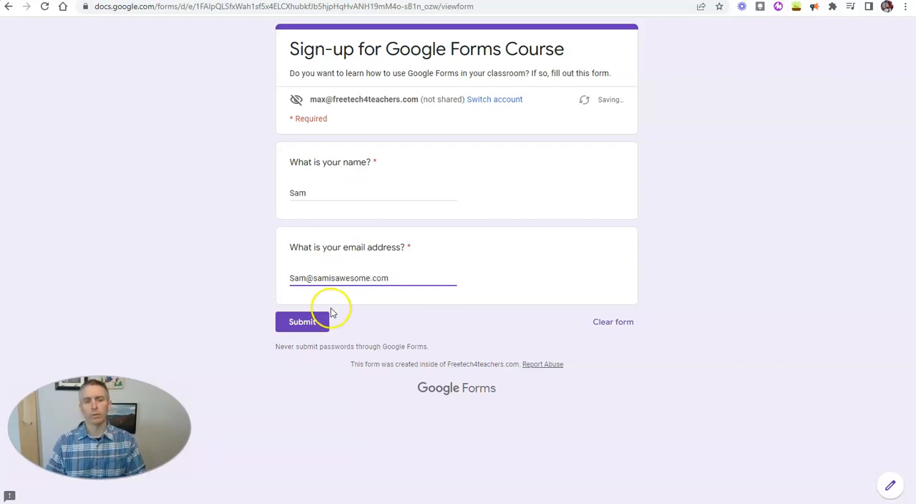
{"action": "left_click", "coordinate": [315, 324]}
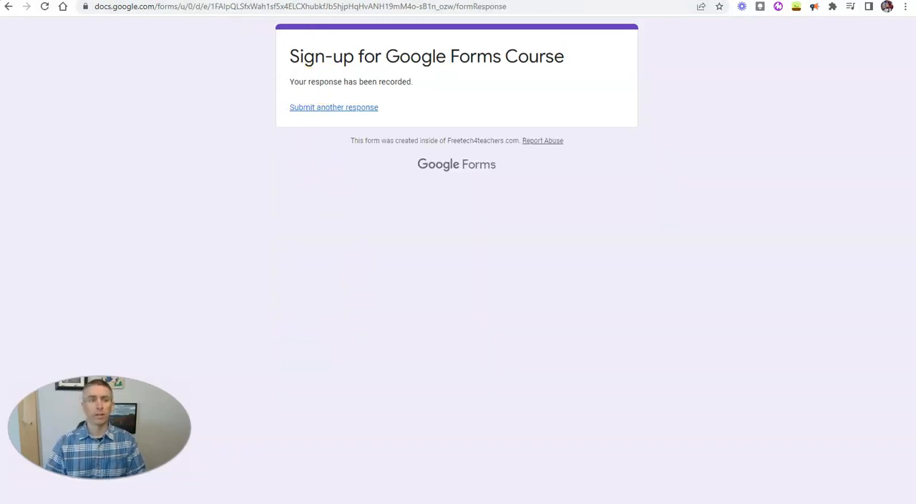
Step: Copy the first respondent's email address from the form's responses into the recipients of a new Gmail message
{"action": "key", "text": "ctrl+Tab"}
{"action": "left_click", "coordinate": [459, 71]}
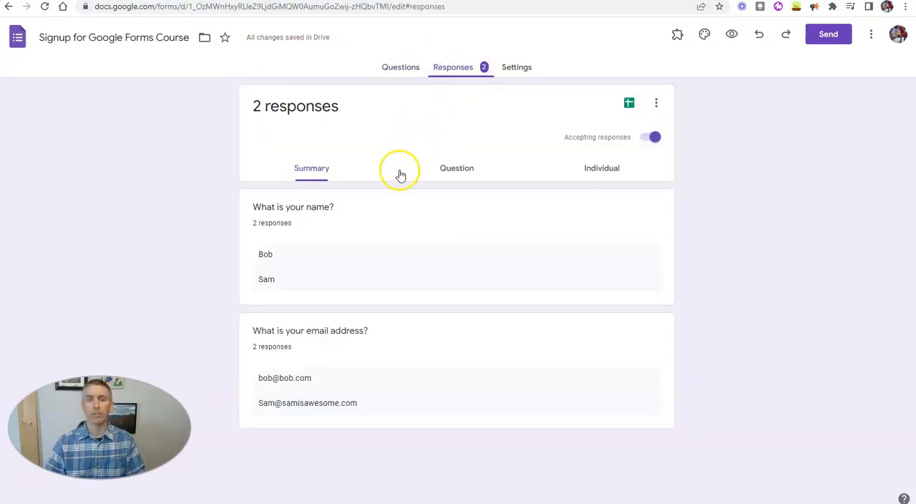
{"action": "left_click_drag", "start_coordinate": [314, 378], "coordinate": [258, 378]}
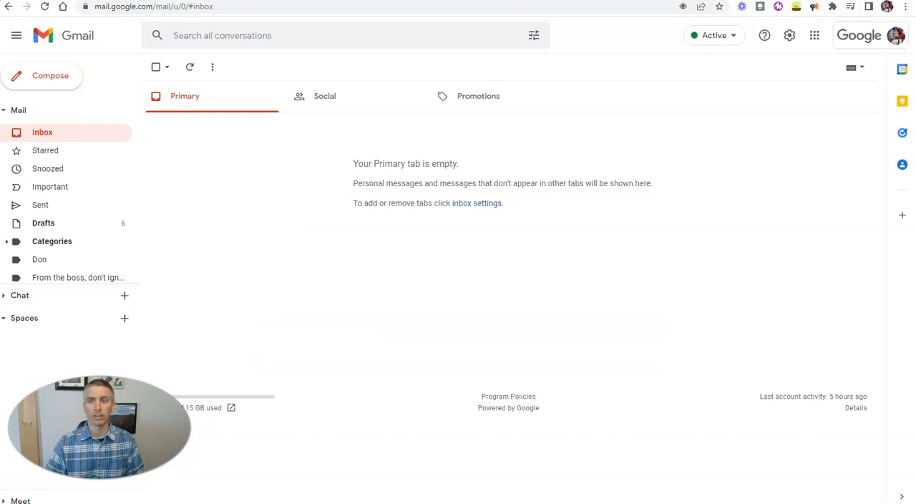
{"action": "left_click", "coordinate": [44, 78]}
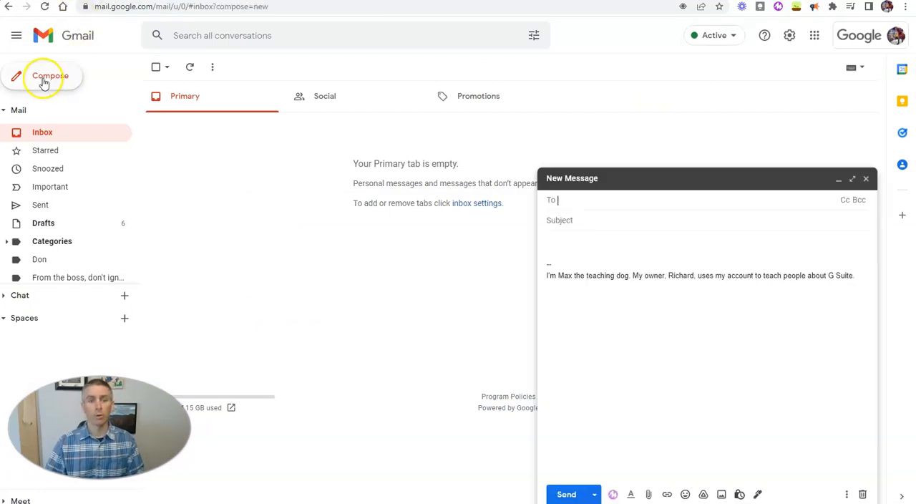
{"action": "left_click", "coordinate": [591, 207]}
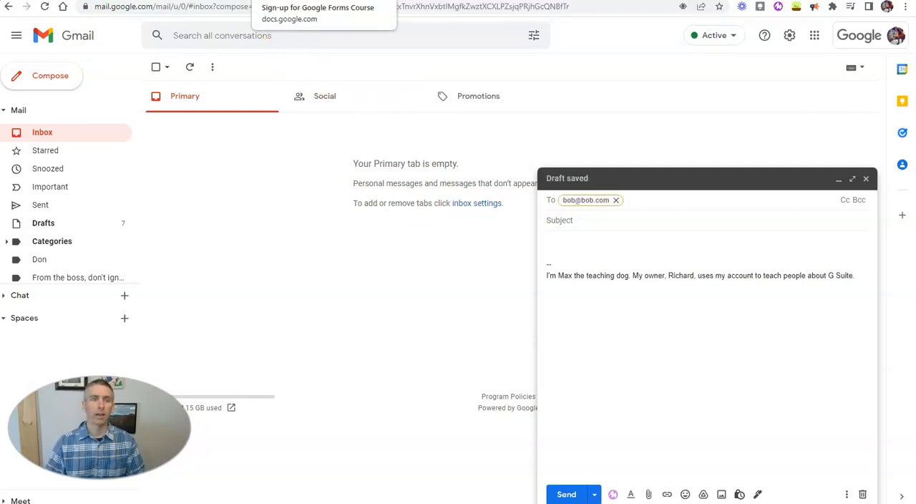
Step: Copy the second respondent's email address from the form's responses and add it to the Gmail draft's recipients
{"action": "left_click", "coordinate": [179, 2]}
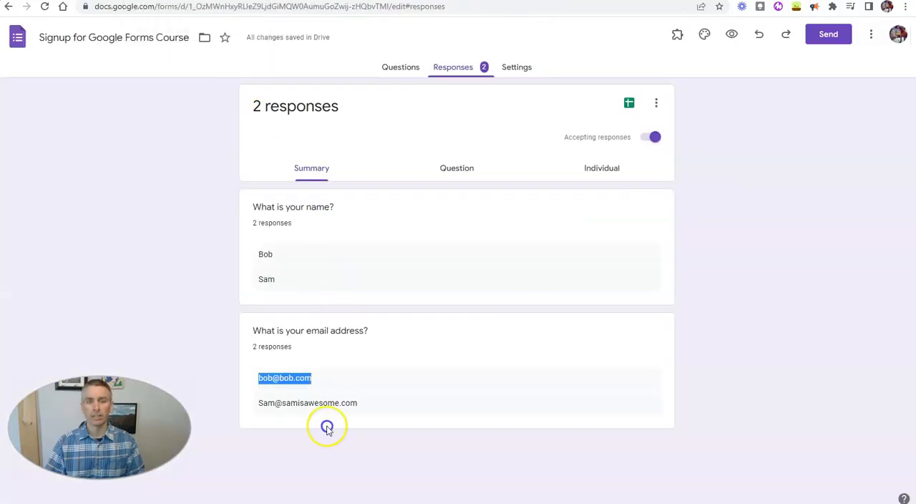
{"action": "left_click_drag", "start_coordinate": [358, 404], "coordinate": [257, 407]}
{"action": "key", "text": "ctrl+c"}
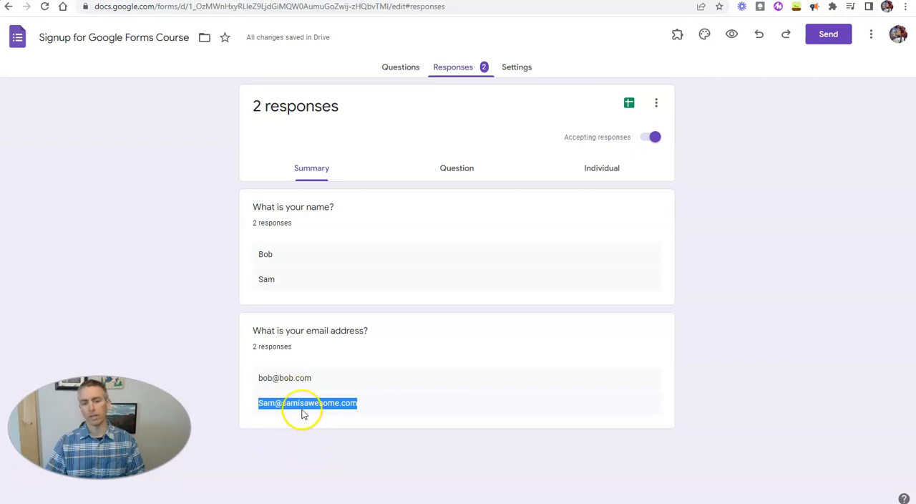
{"action": "left_click", "coordinate": [37, 2]}
{"action": "left_click", "coordinate": [644, 214]}
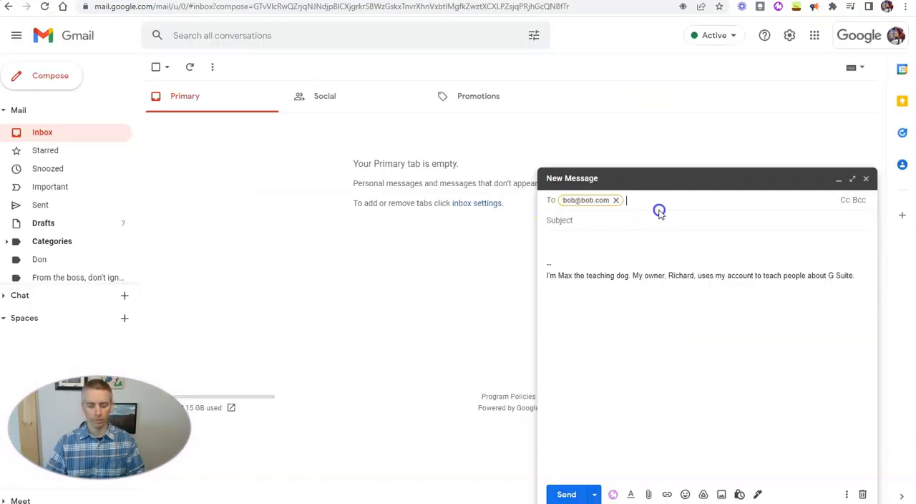
{"action": "key", "text": "ctrl+v"}
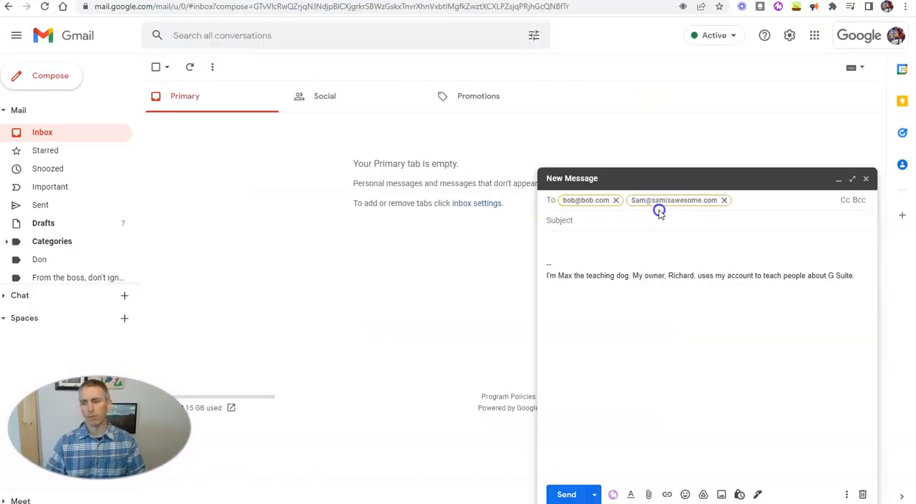
Step: Expand the message to full screen and give it the subject "First Steps in Using Google Forms"
{"action": "left_click", "coordinate": [852, 179]}
{"action": "left_click", "coordinate": [139, 89]}
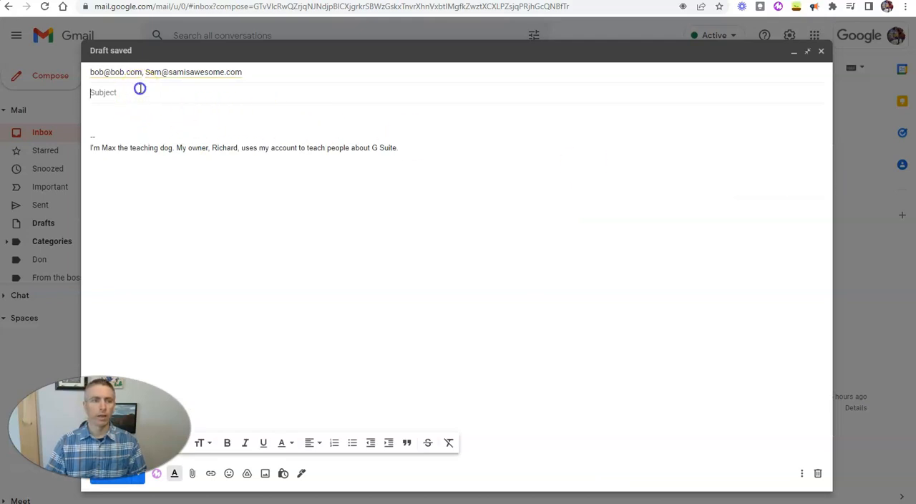
{"action": "left_click", "coordinate": [255, 98]}
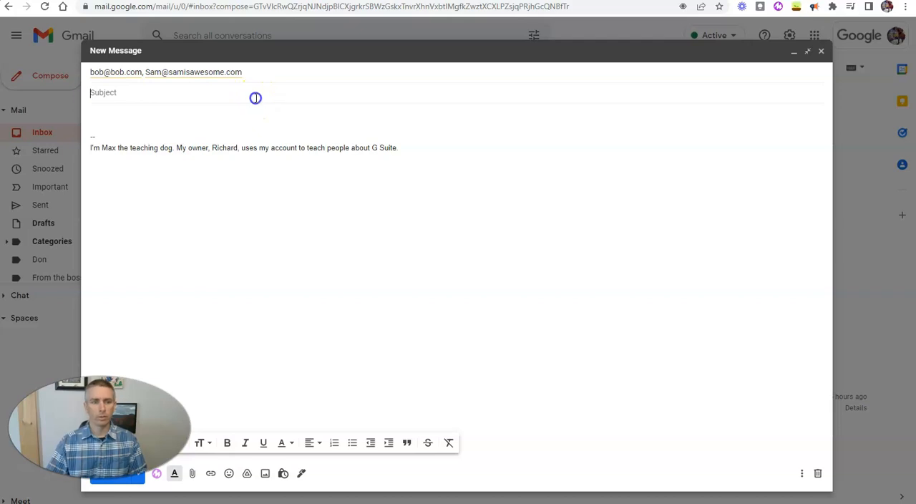
{"action": "type", "text": "Fri"}
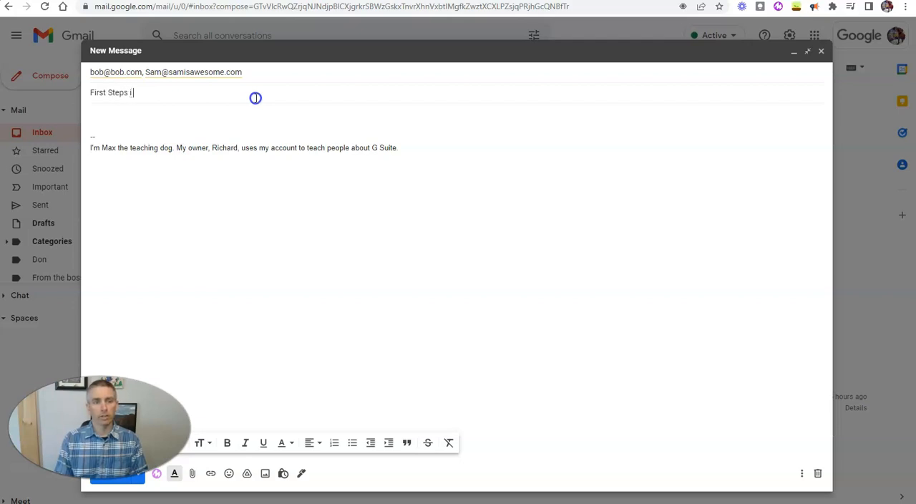
{"action": "type", "text": "ing Google Forms"}
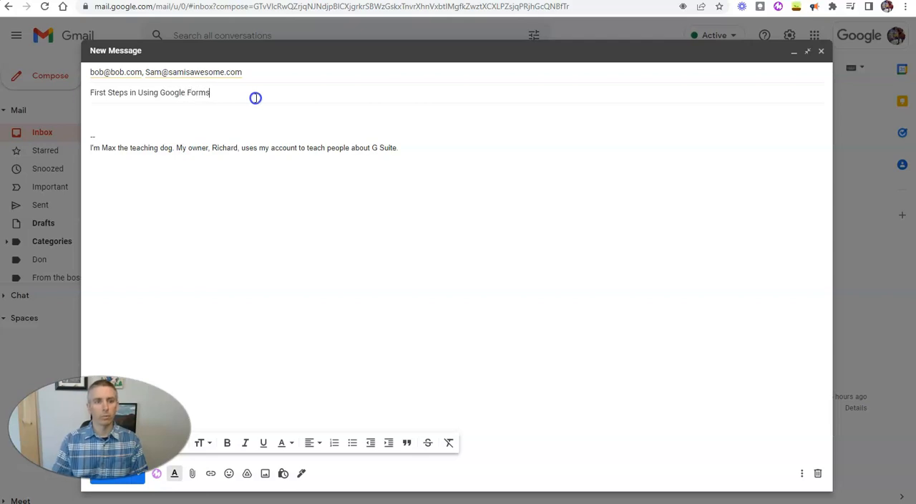
Step: Start the message body with "Dear Staff," and, after a blank line, "Welcome to the course about using Google Forms in your classroom."
{"action": "left_click", "coordinate": [136, 113]}
{"action": "type", "text": "Dear "}
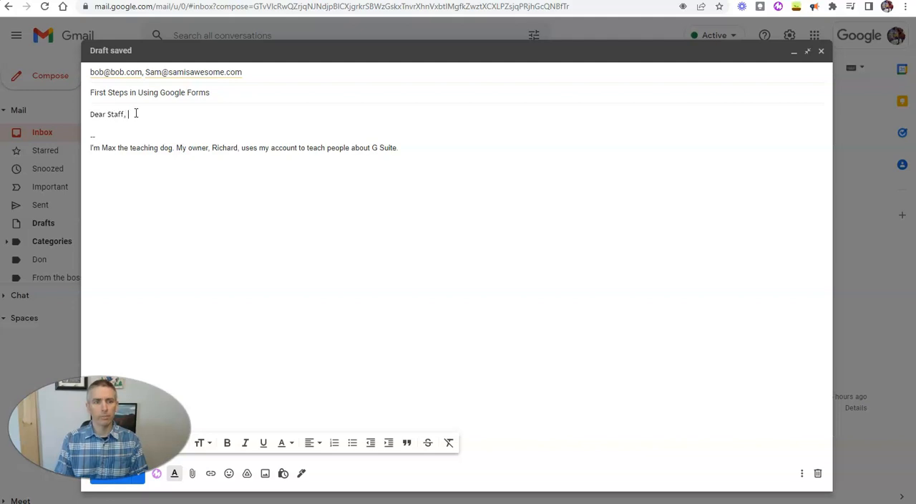
{"action": "type", "text": "Staff,"}
{"action": "key", "text": "Return"}
{"action": "key", "text": "Return"}
{"action": "type", "text": "W"}
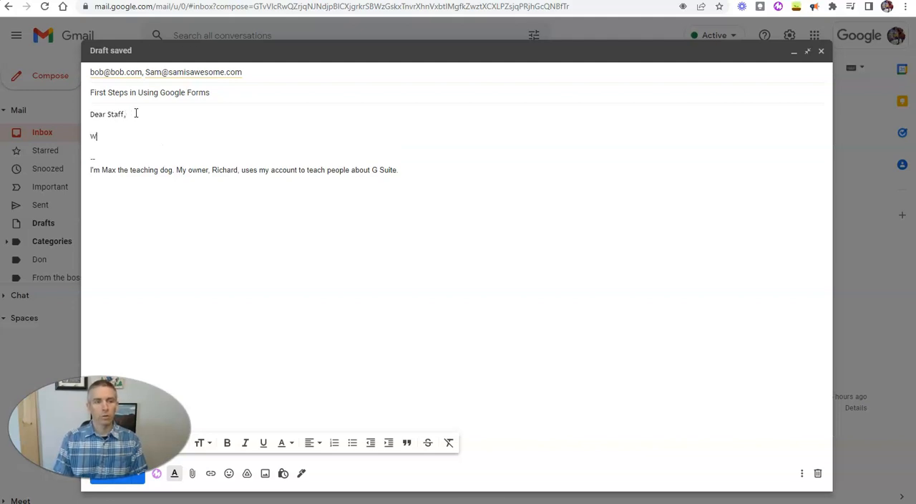
{"action": "type", "text": "elcome to the course about us"}
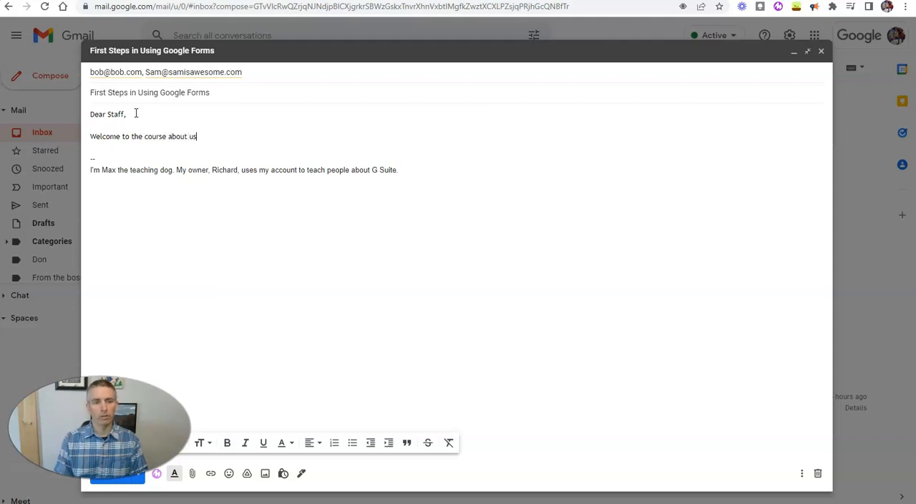
{"action": "type", "text": "ing Google Forms in your classroom."}
Step: Add the line "In this first segment you will learn ..." below the welcome sentence
{"action": "key", "text": "Return"}
{"action": "type", "text": "In this "}
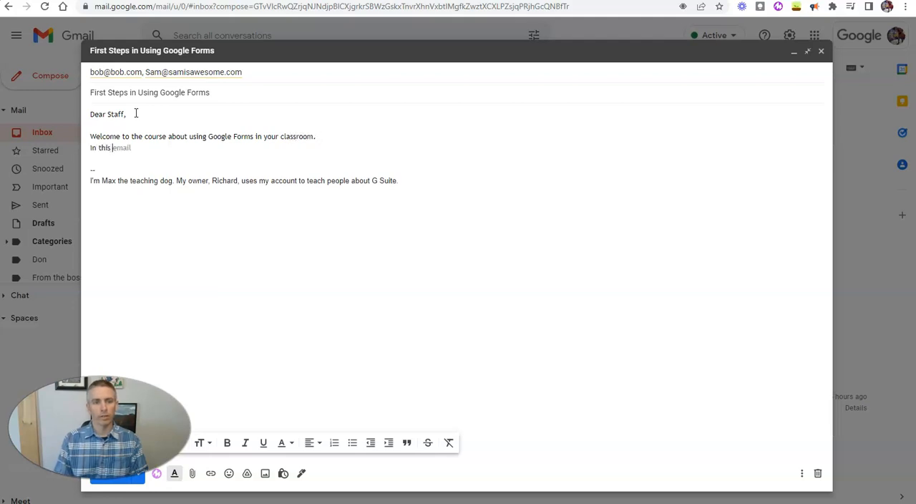
{"action": "type", "text": "first seg"}
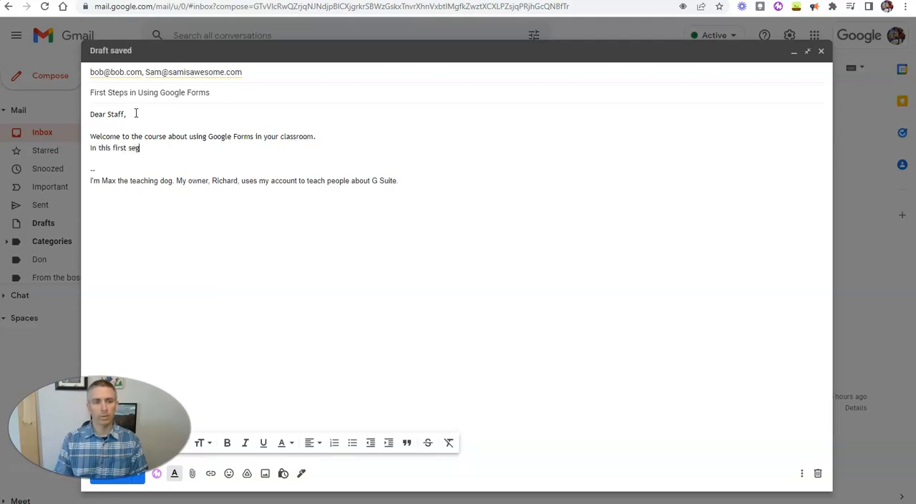
{"action": "type", "text": "ment you will learn >>"}
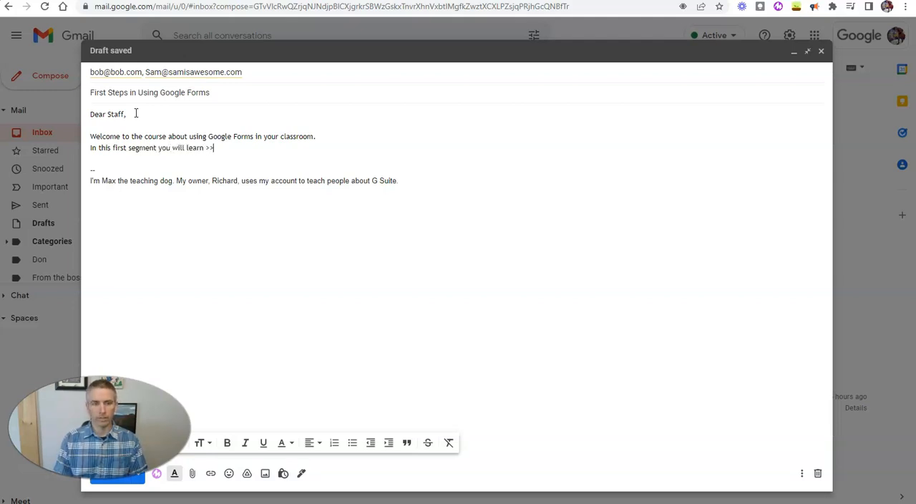
{"action": "key", "text": "BackSpace"}
{"action": "key", "text": "BackSpace"}
{"action": "key", "text": "BackSpace"}
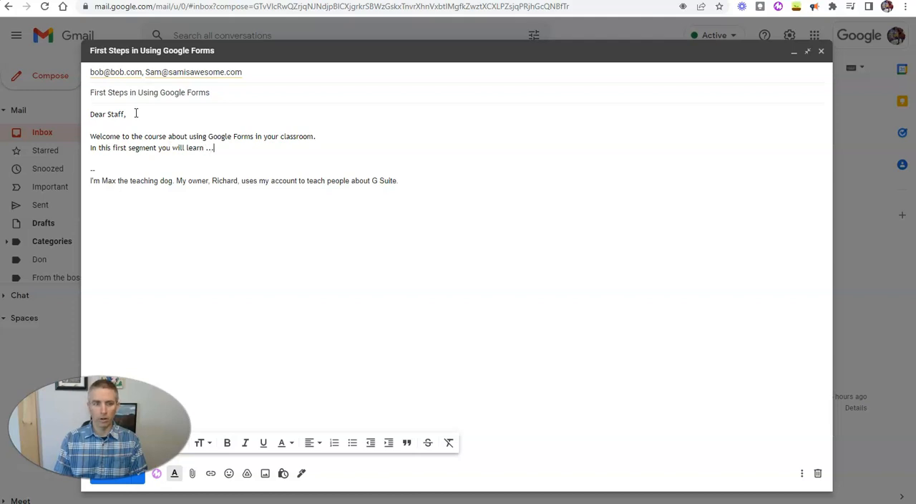
{"action": "key", "text": "Return"}
{"action": "key", "text": "Return"}
{"action": "type", "text": "Here's a little vide"}
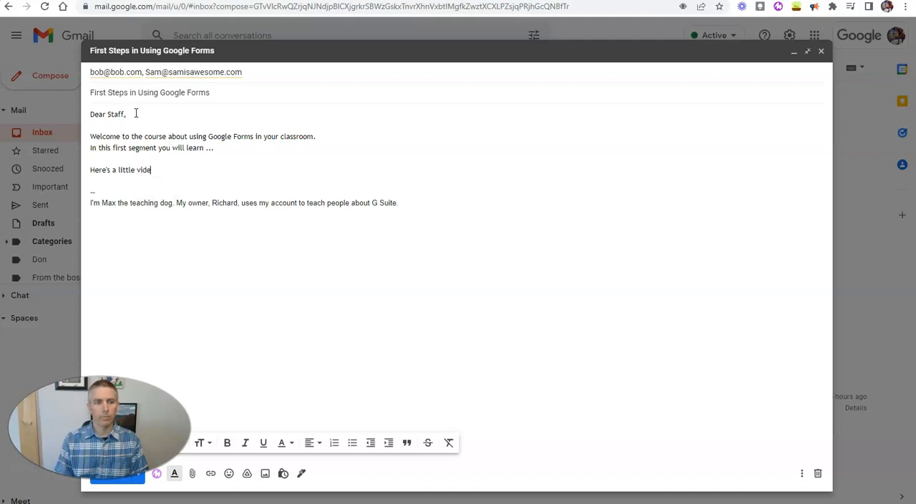
{"action": "type", "text": "o that summarizes"}
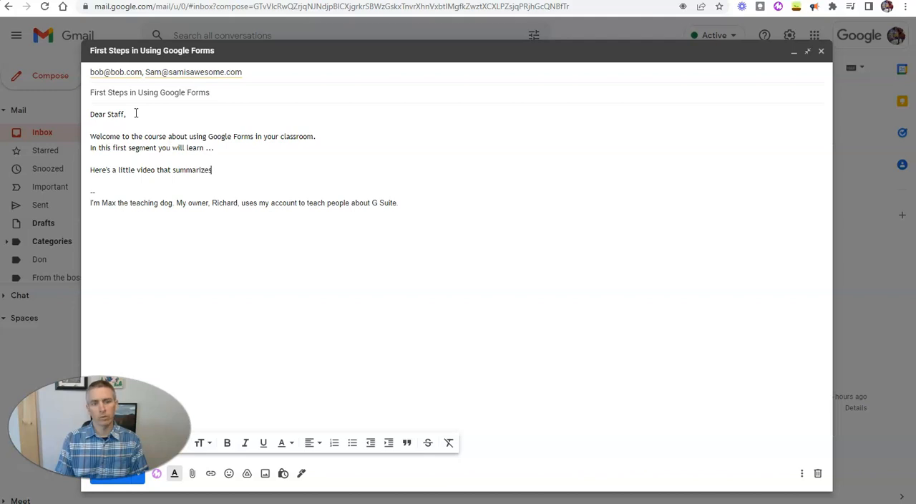
{"action": "type", "text": " all of the abov"}
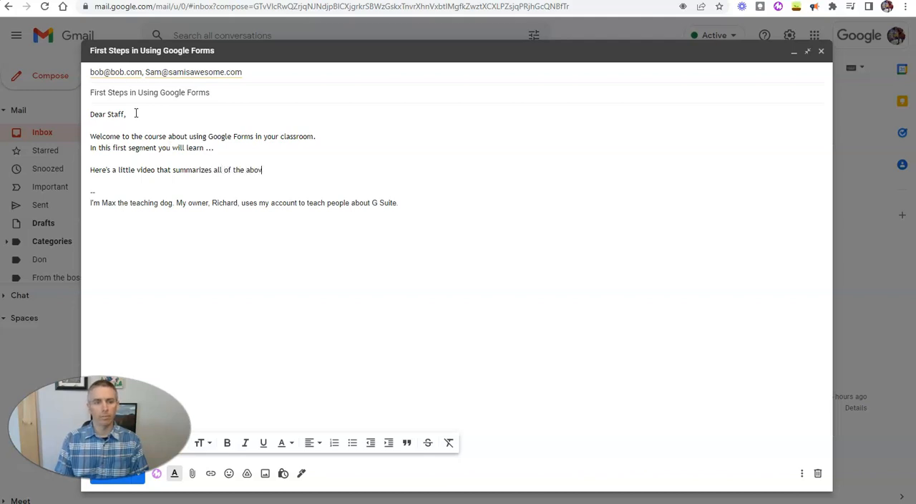
{"action": "type", "text": "e:"}
{"action": "key", "text": "Return"}
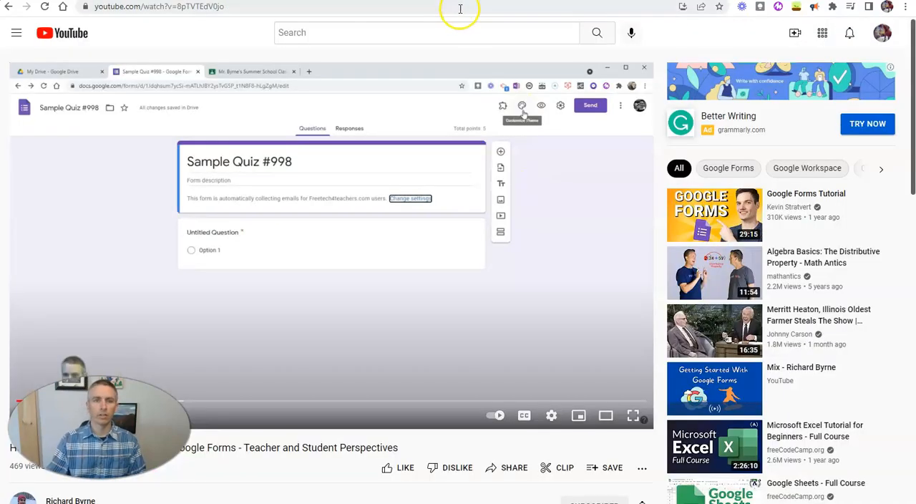
{"action": "left_click", "coordinate": [460, 8]}
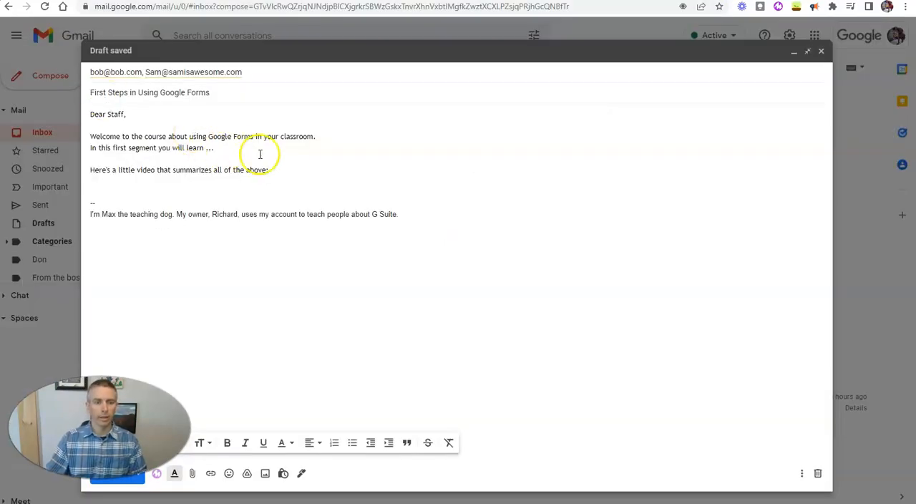
{"action": "type", "text": "https://www.youtube.com/watch?v=8pTVTEdV0jo"}
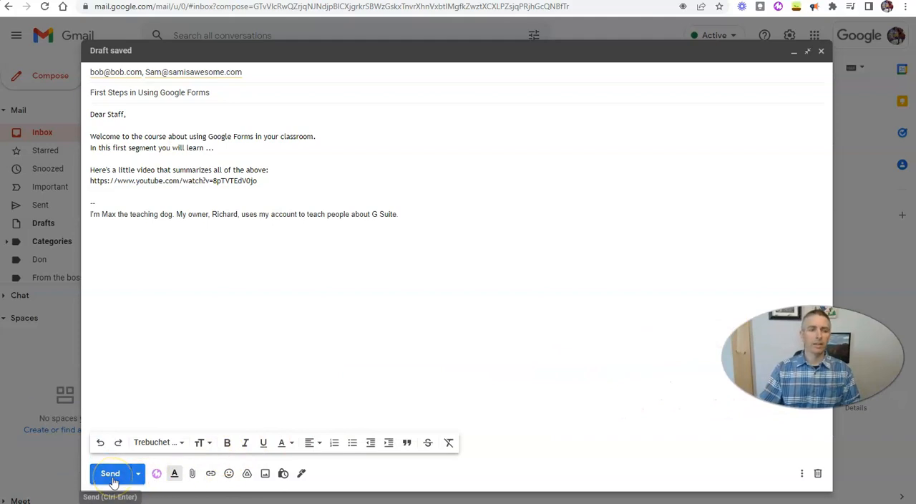
Step: Schedule the "First Steps in Using Google Forms" email to be sent tomorrow morning, Apr 5 at 8:00 AM
{"action": "left_click", "coordinate": [137, 473]}
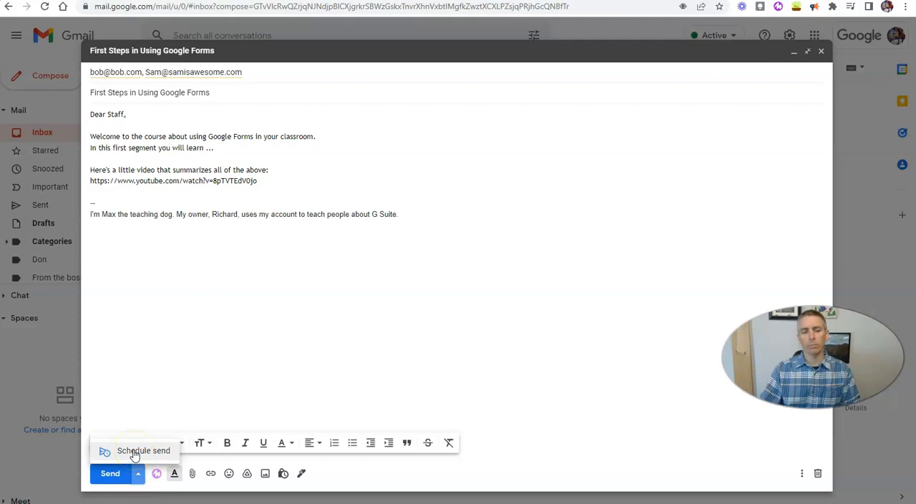
{"action": "left_click", "coordinate": [134, 452]}
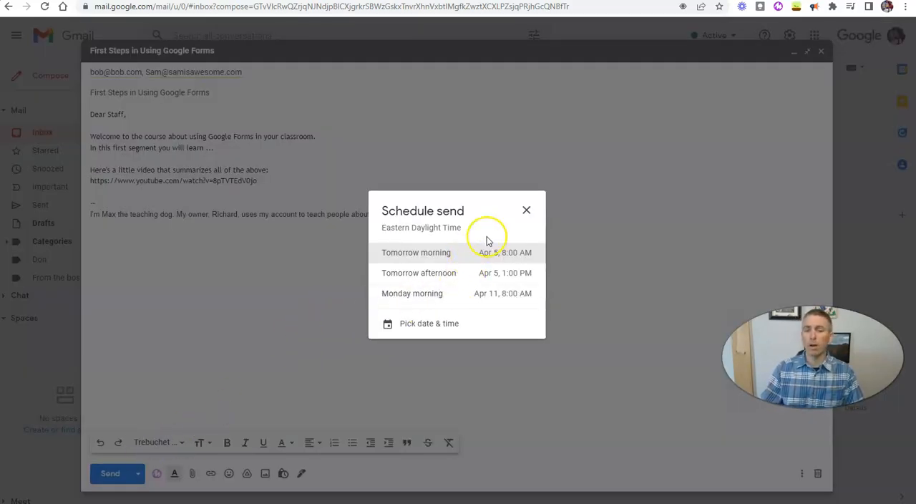
{"action": "left_click", "coordinate": [439, 257]}
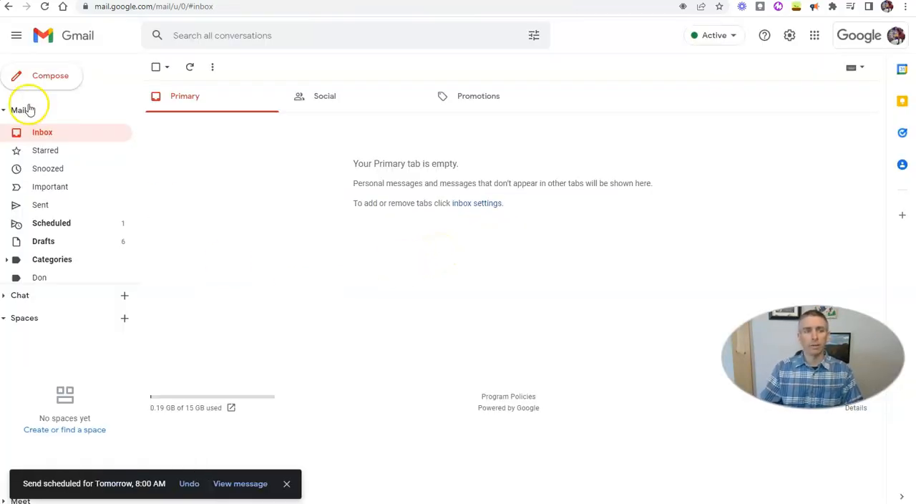
Step: Start a new full-screen message and address it to the two email addresses collected in the sign-up form responses
{"action": "left_click", "coordinate": [39, 78]}
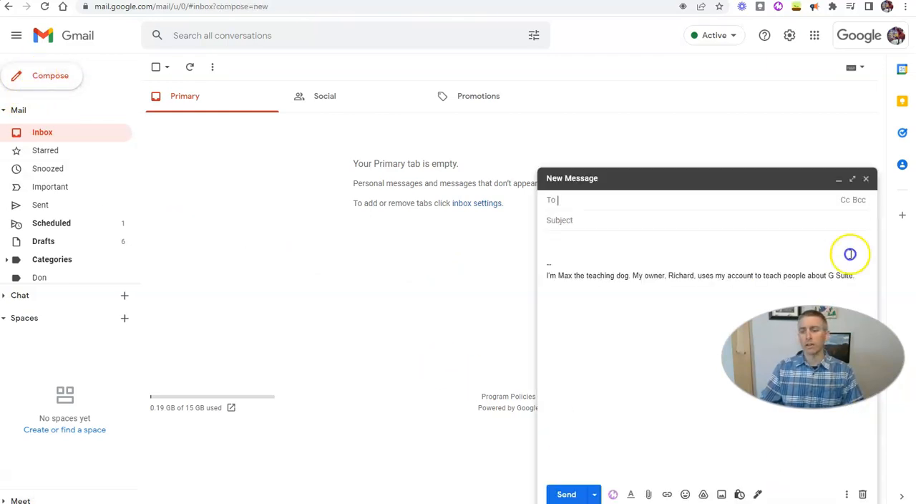
{"action": "left_click", "coordinate": [851, 178]}
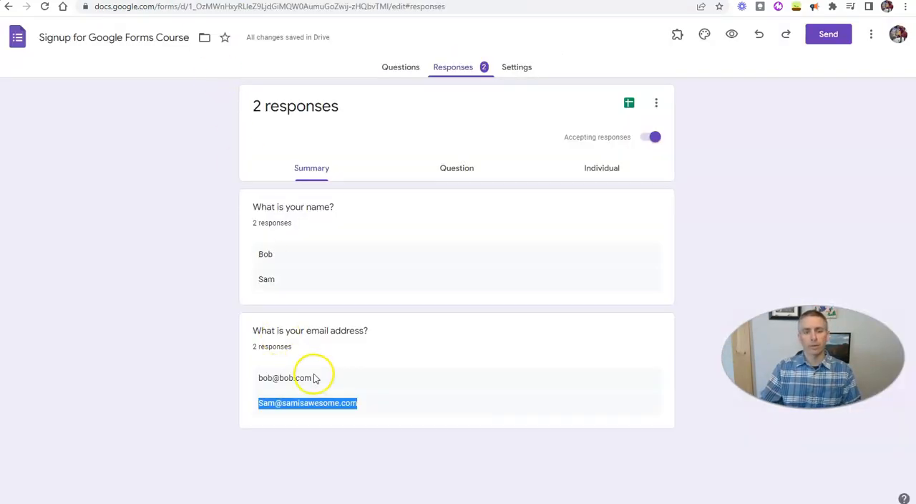
{"action": "left_click", "coordinate": [63, 2]}
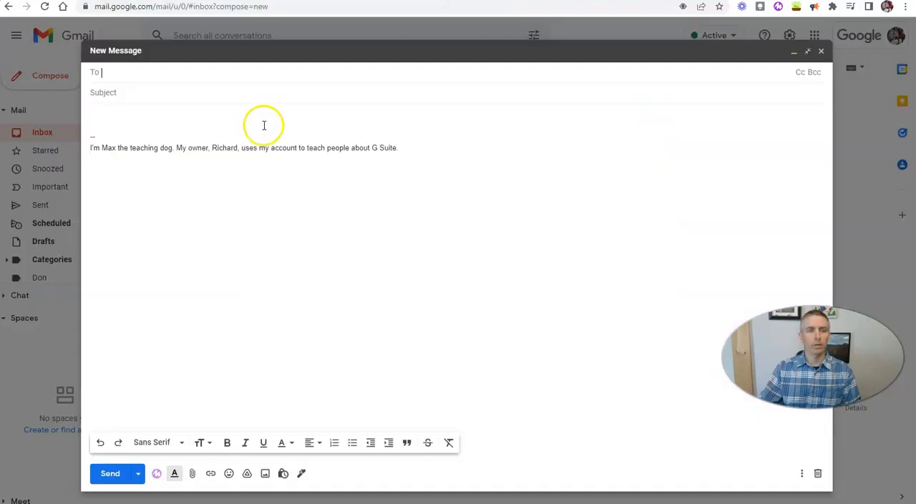
{"action": "key", "text": "ctrl+v"}
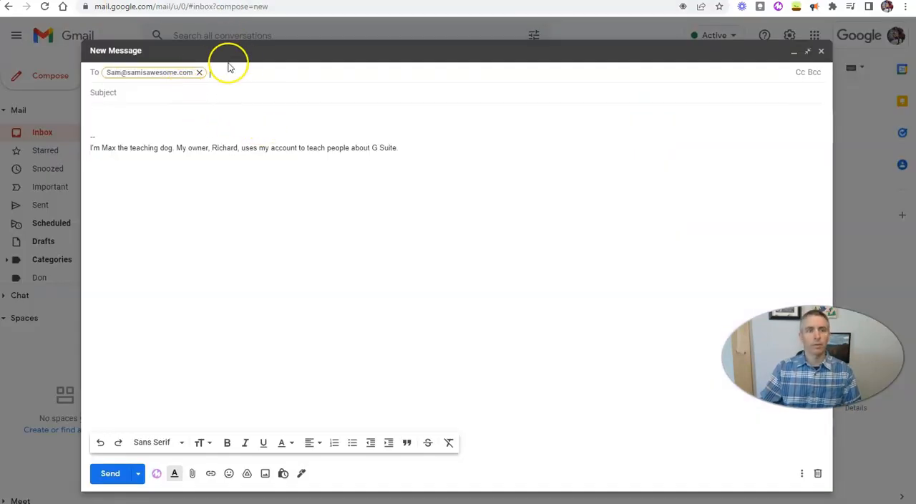
{"action": "type", "text": "bob@"}
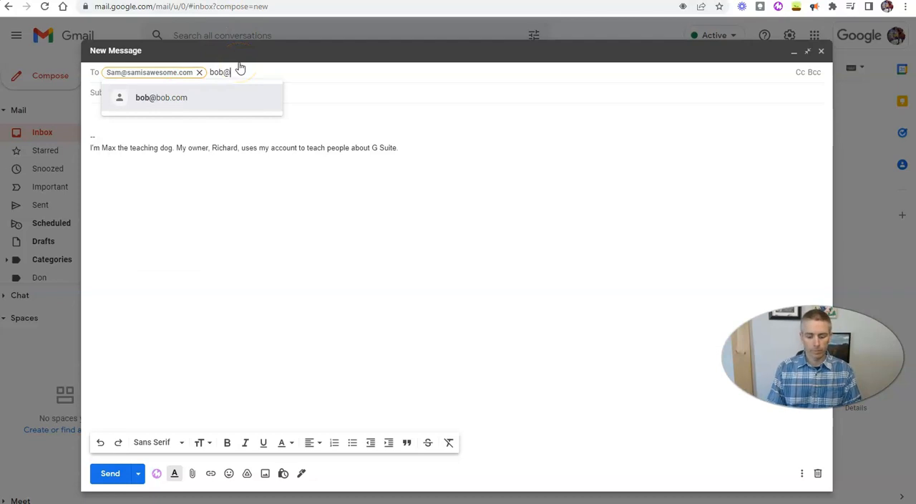
{"action": "type", "text": "bob.com"}
{"action": "key", "text": "Return"}
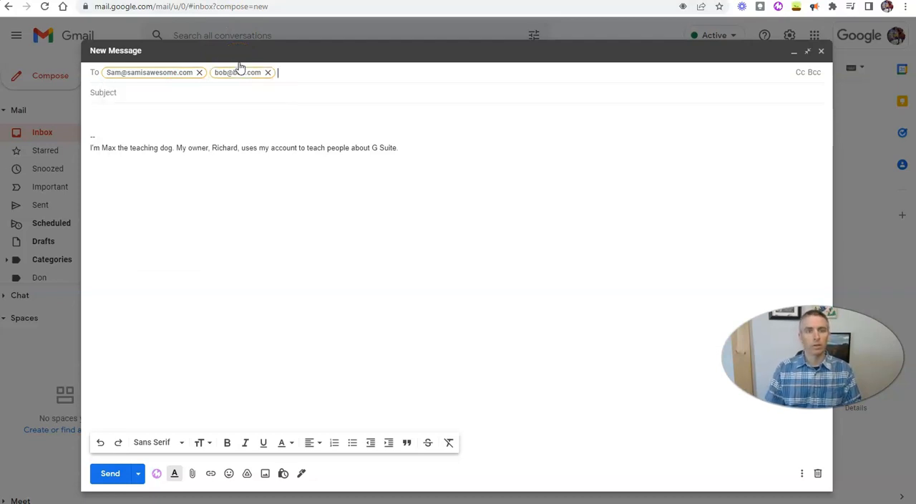
Step: Give the new message the subject "Google Forms Part 2"
{"action": "left_click", "coordinate": [209, 92]}
{"action": "type", "text": "G"}
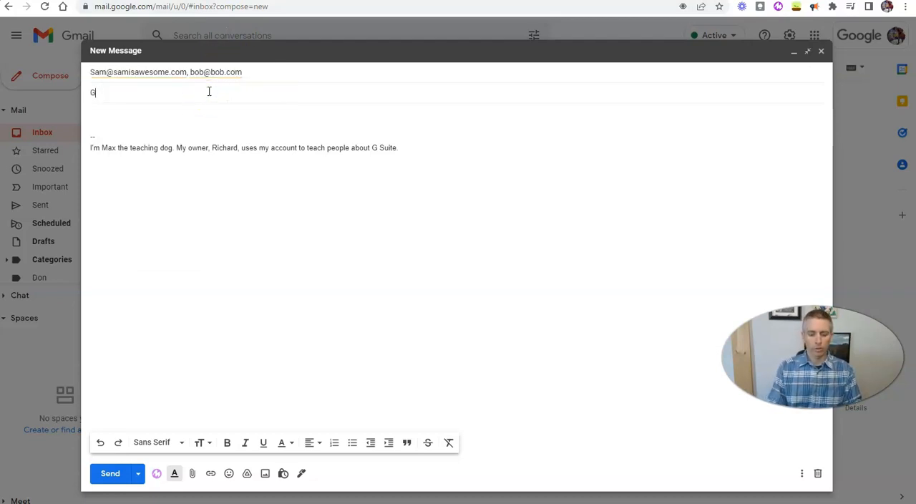
{"action": "type", "text": "oogle Forms Part 2"}
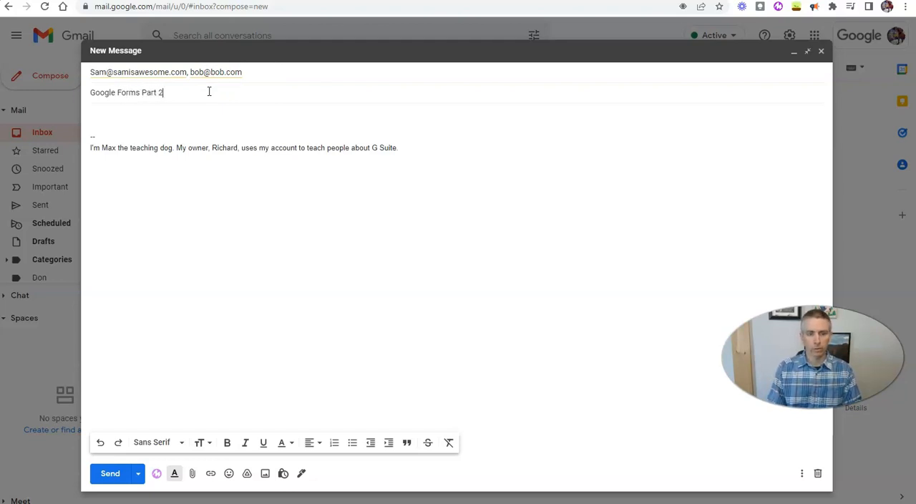
Step: Write "Dear Faculty," in the message body and, after a blank line, "Here's the next part in the series:"
{"action": "left_click", "coordinate": [136, 114]}
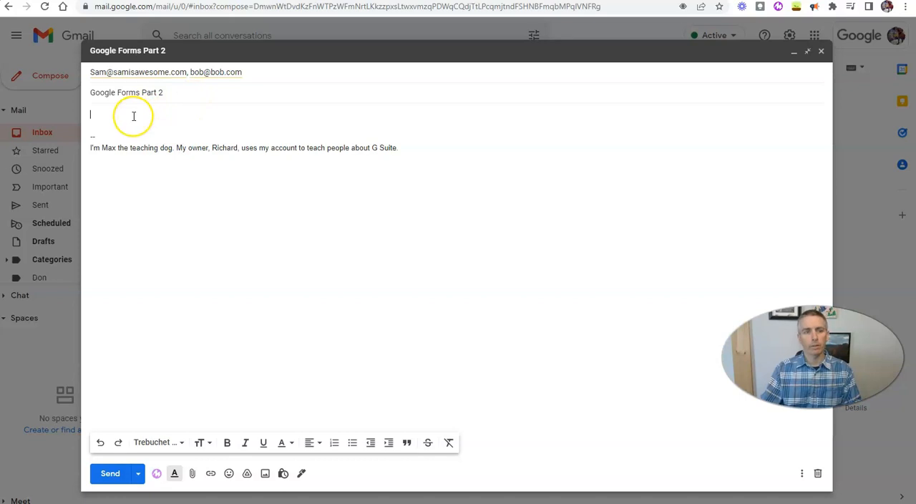
{"action": "type", "text": "Dear F"}
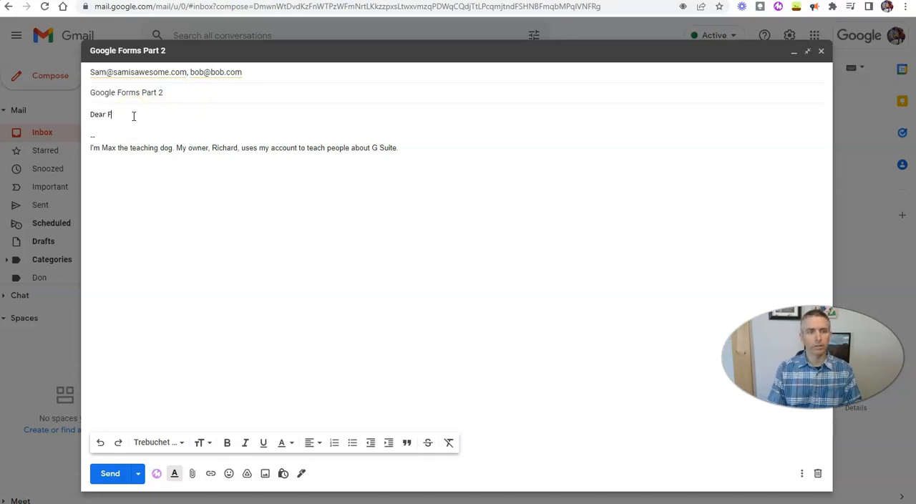
{"action": "type", "text": "aculty,"}
{"action": "key", "text": "Return"}
{"action": "key", "text": "Return"}
{"action": "type", "text": "Here's the next part"}
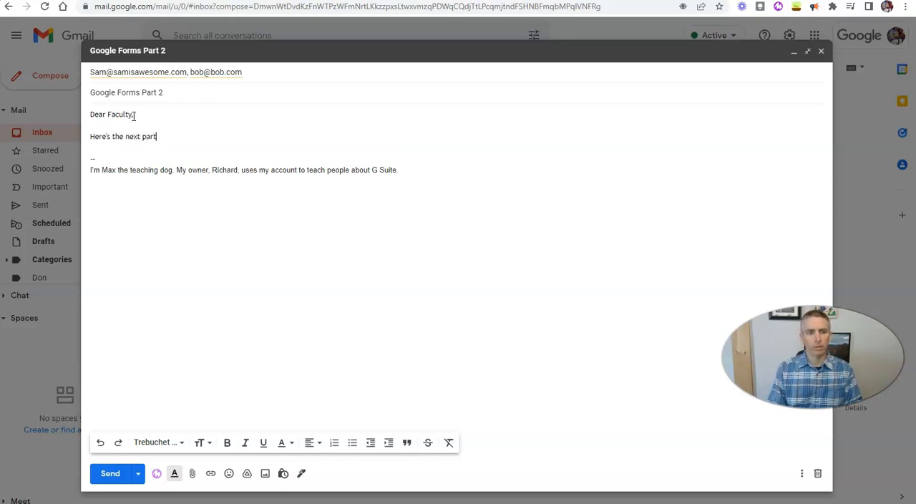
{"action": "type", "text": " in the seires"}
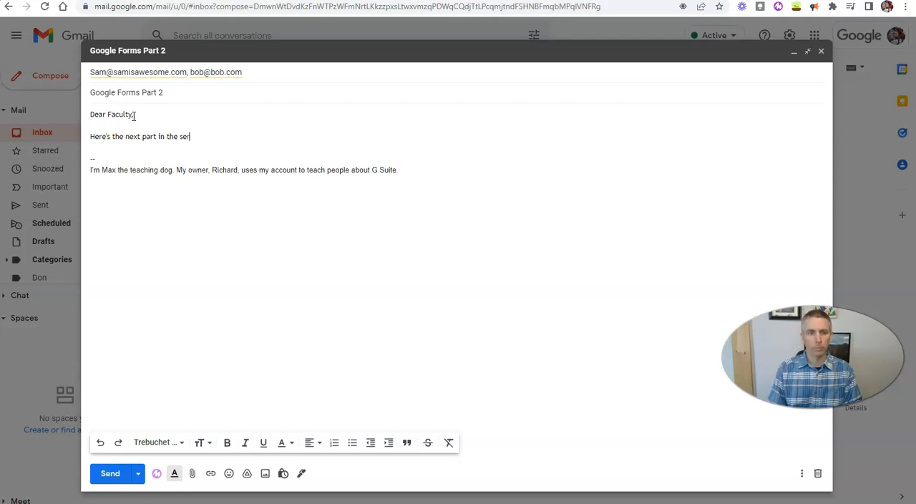
{"action": "key", "text": "Return"}
{"action": "key", "text": "Return"}
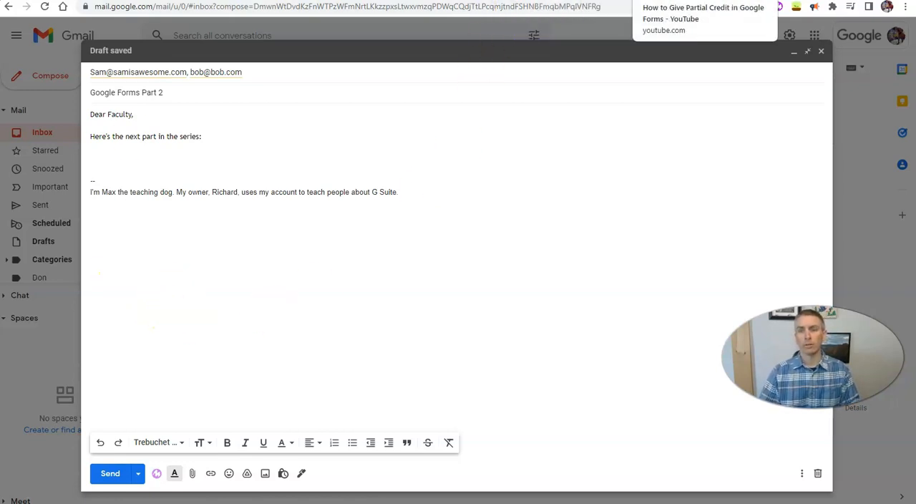
Step: Copy the link of the YouTube video "How to Give Partial Credit in Google Forms" and paste it below the series sentence in the email
{"action": "left_click", "coordinate": [665, 0]}
{"action": "left_click", "coordinate": [512, 7]}
{"action": "key", "text": "ctrl+c"}
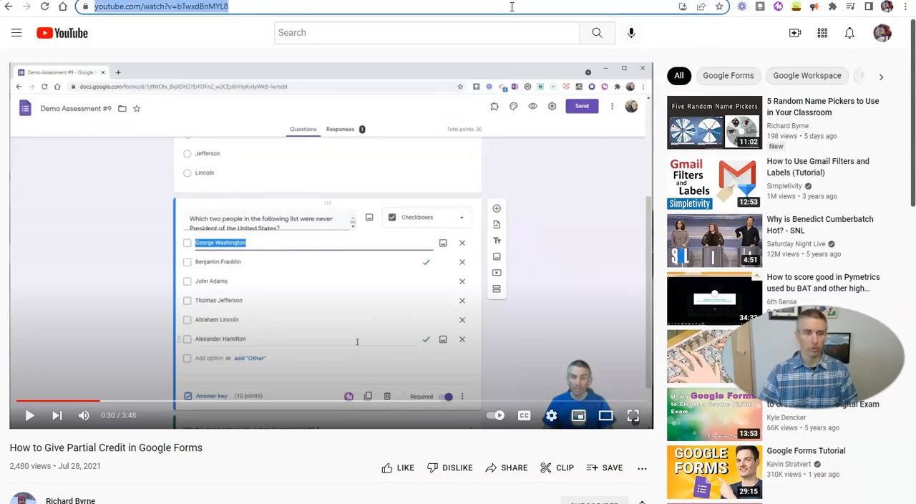
{"action": "left_click", "coordinate": [215, 0]}
{"action": "left_click", "coordinate": [136, 101]}
{"action": "key", "text": "ctrl+v"}
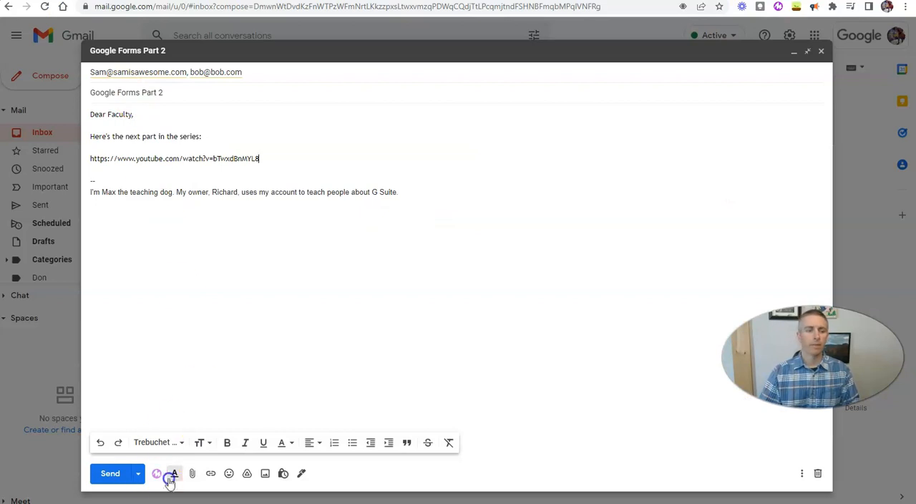
Step: Schedule the "Google Forms Part 2" email with a custom send date of Apr 12, 2022 at 8:15 AM
{"action": "left_click", "coordinate": [138, 473]}
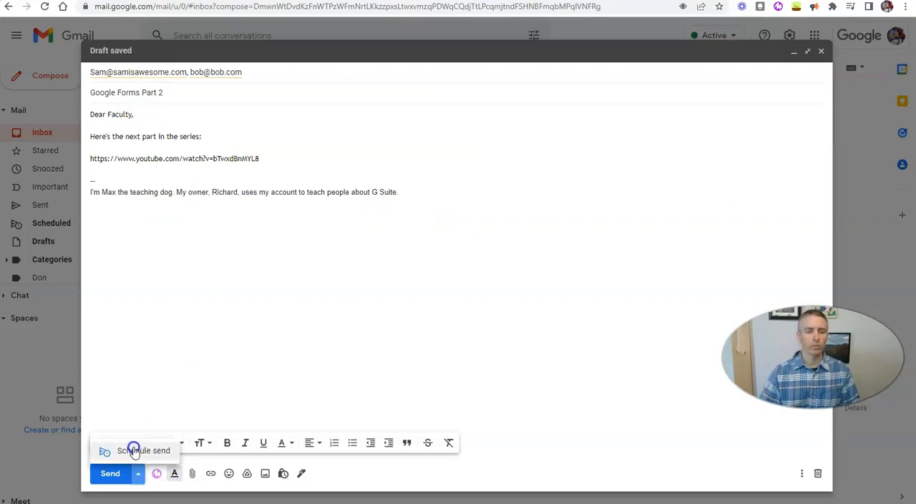
{"action": "left_click", "coordinate": [133, 447]}
{"action": "left_click", "coordinate": [429, 326]}
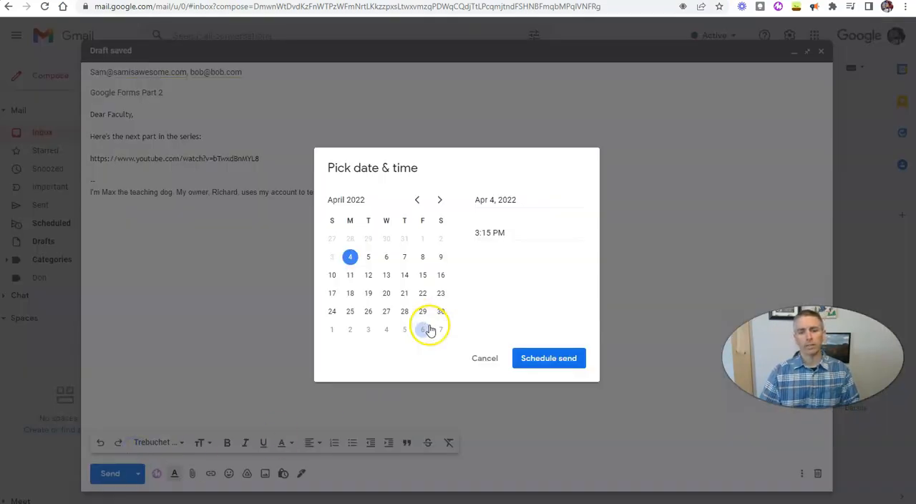
{"action": "left_click", "coordinate": [368, 275]}
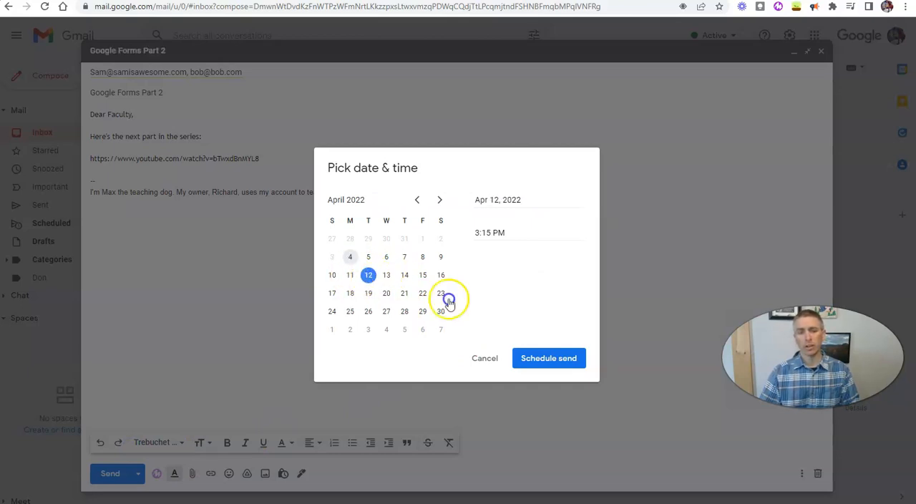
{"action": "left_click", "coordinate": [477, 234]}
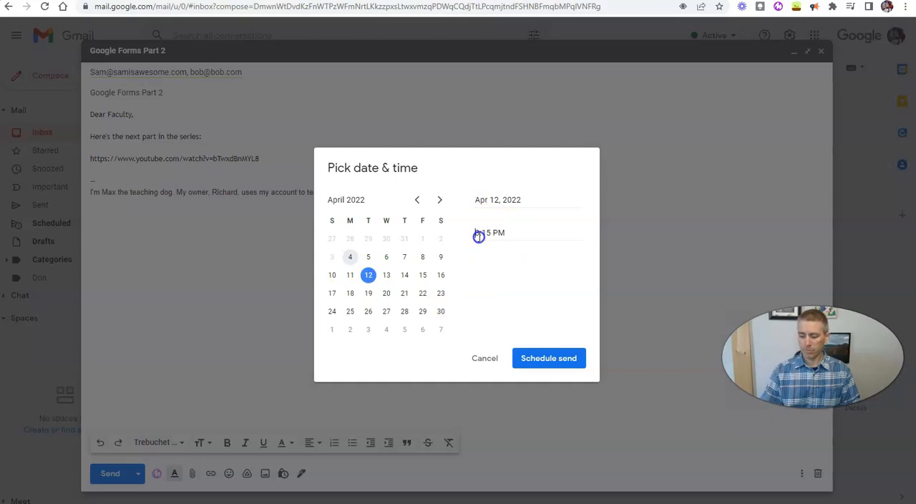
{"action": "key", "text": "Delete"}
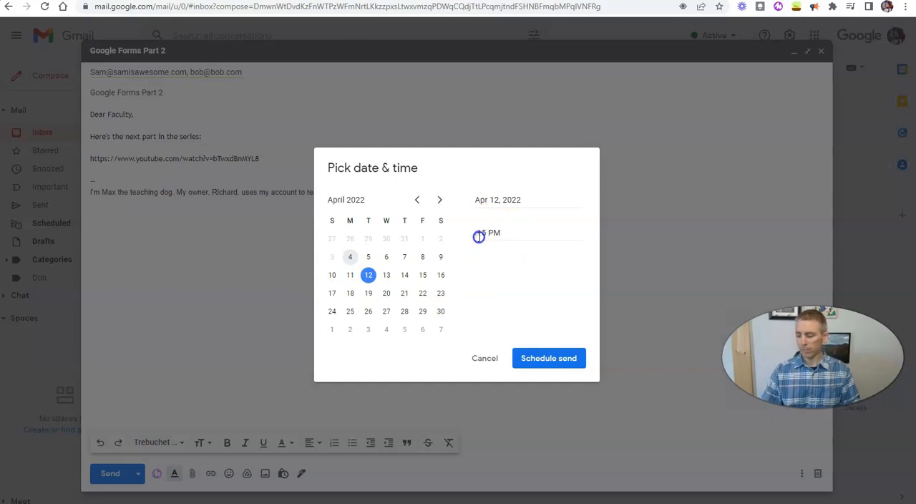
{"action": "type", "text": "8"}
{"action": "left_click", "coordinate": [498, 232]}
{"action": "key", "text": "BackSpace"}
{"action": "type", "text": "A"}
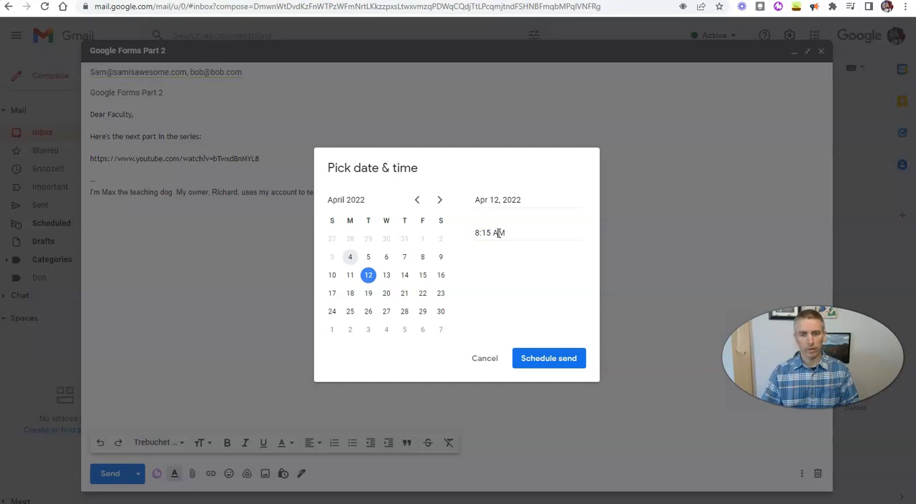
{"action": "left_click", "coordinate": [559, 365]}
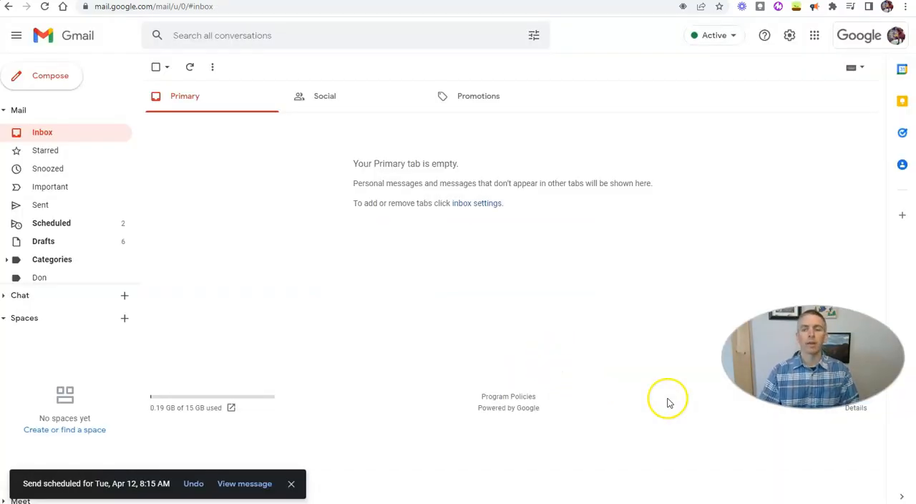